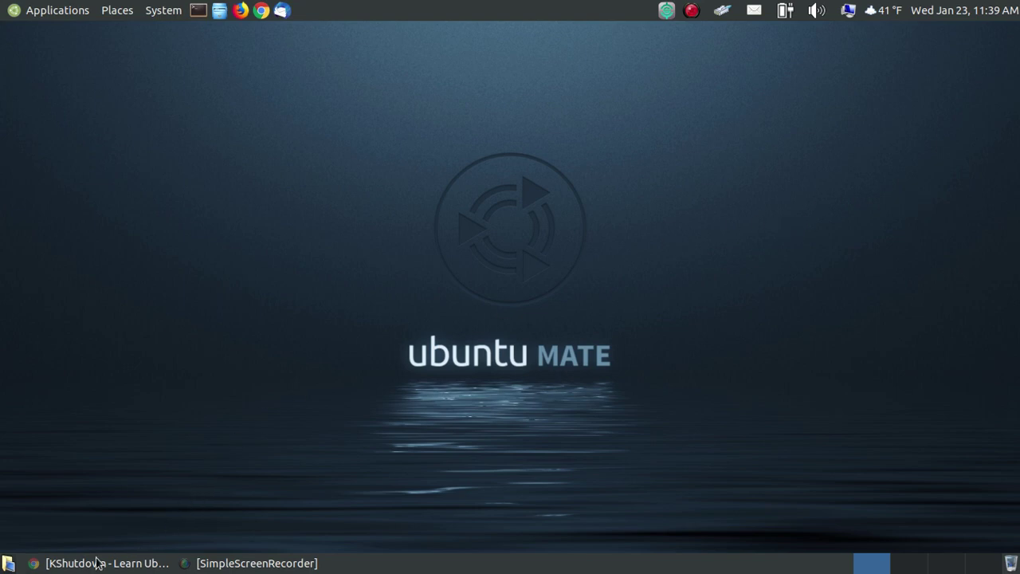
- Review the KShutdown web page's description and its install, uninstall and access instructions, and minimize the browser
click(68, 562)
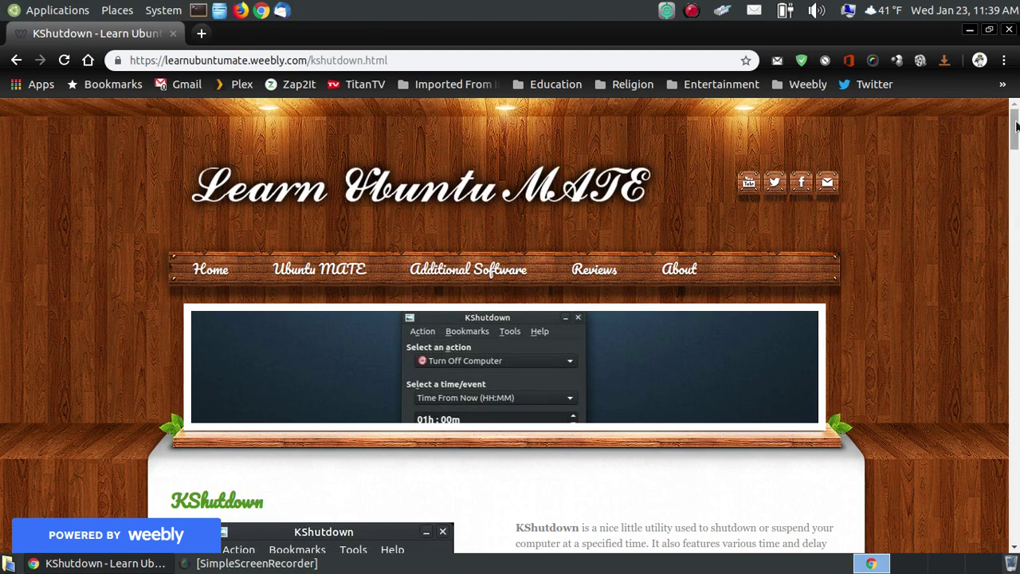
drag(1018, 128, 1017, 192)
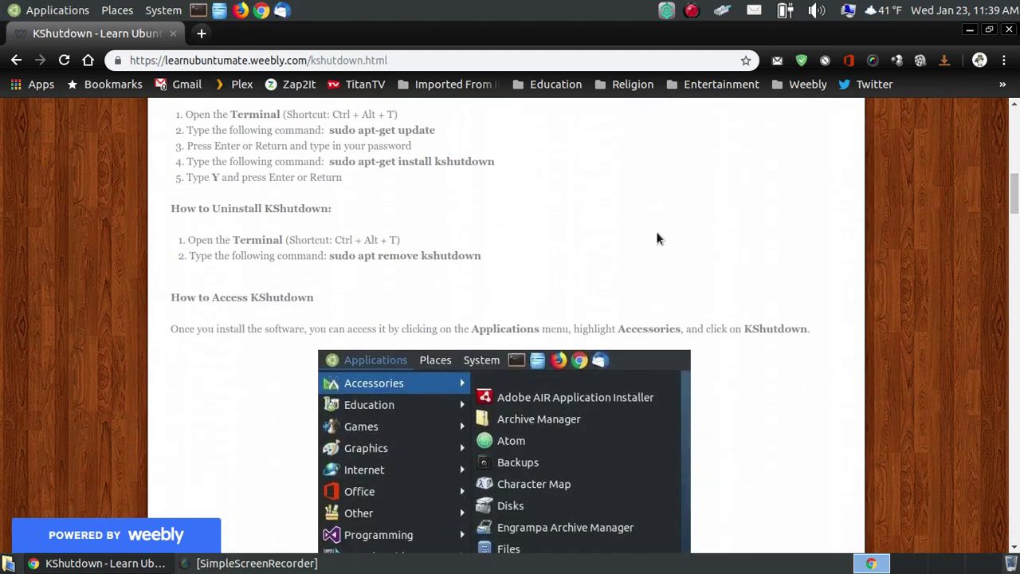
scroll(656, 231, up, 3)
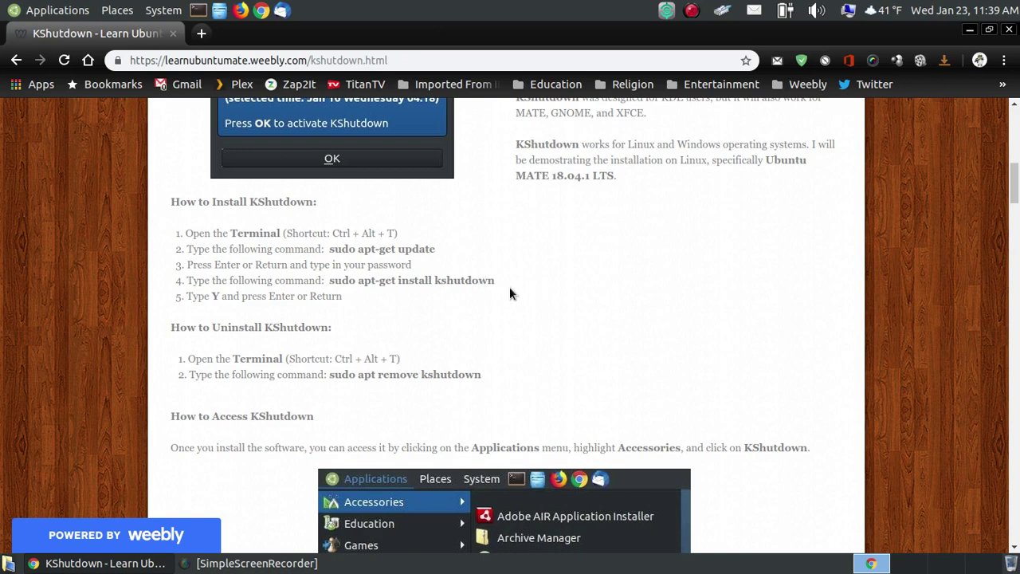
scroll(510, 291, up, 2)
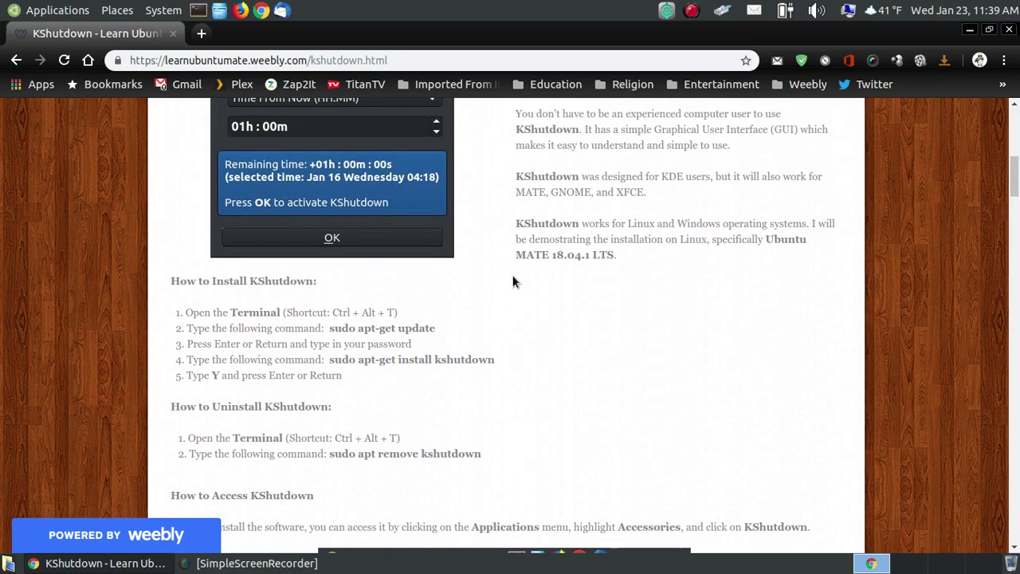
scroll(519, 282, down, 3)
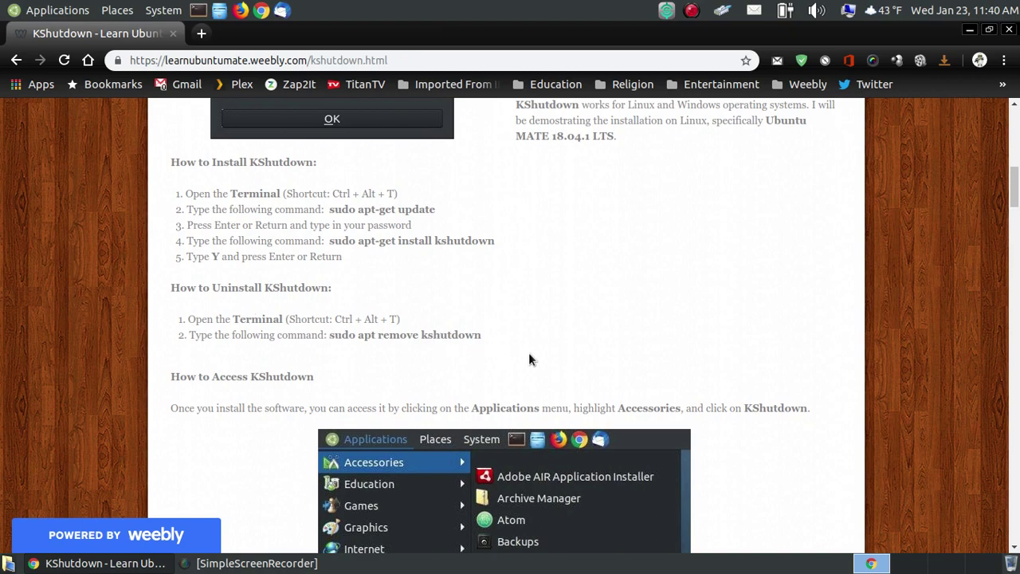
scroll(558, 363, up, 6)
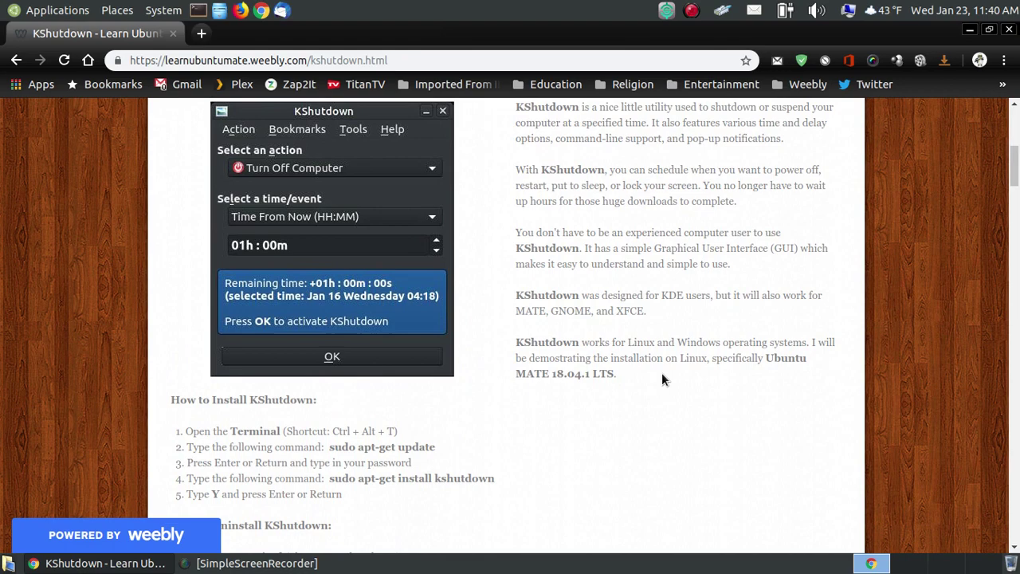
scroll(662, 372, up, 2)
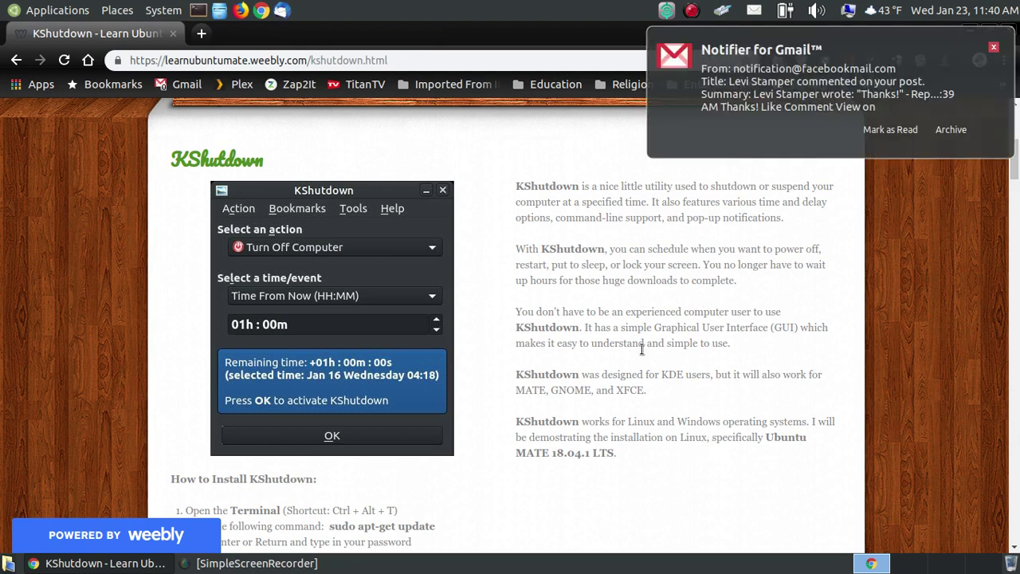
click(994, 48)
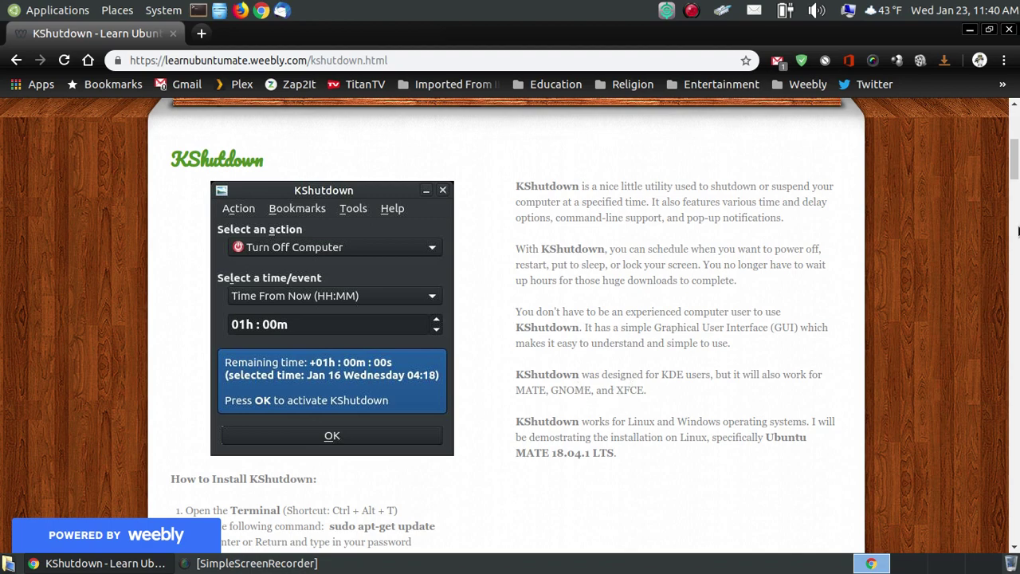
drag(1016, 160, 1017, 203)
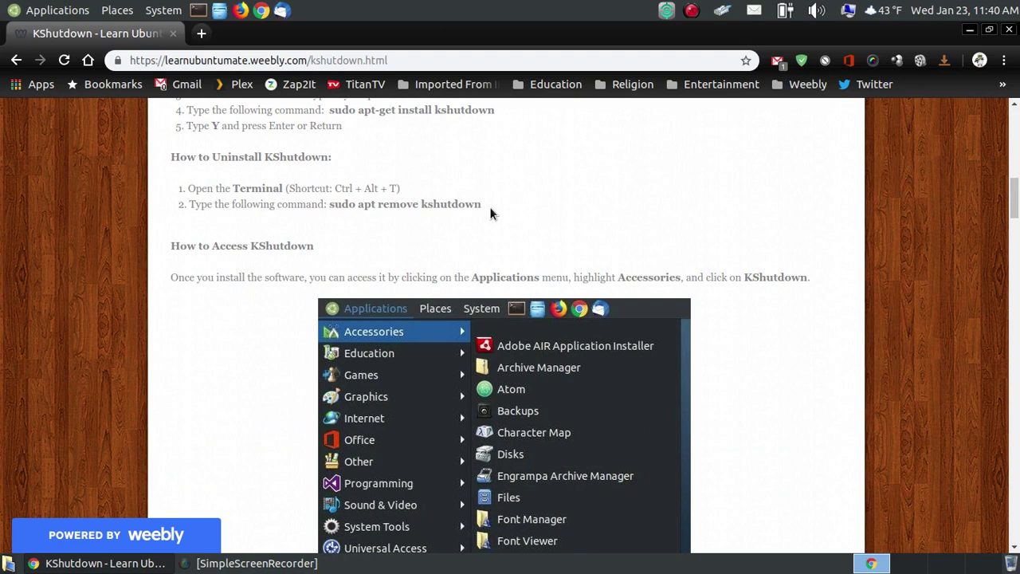
drag(1016, 208, 1014, 112)
click(969, 29)
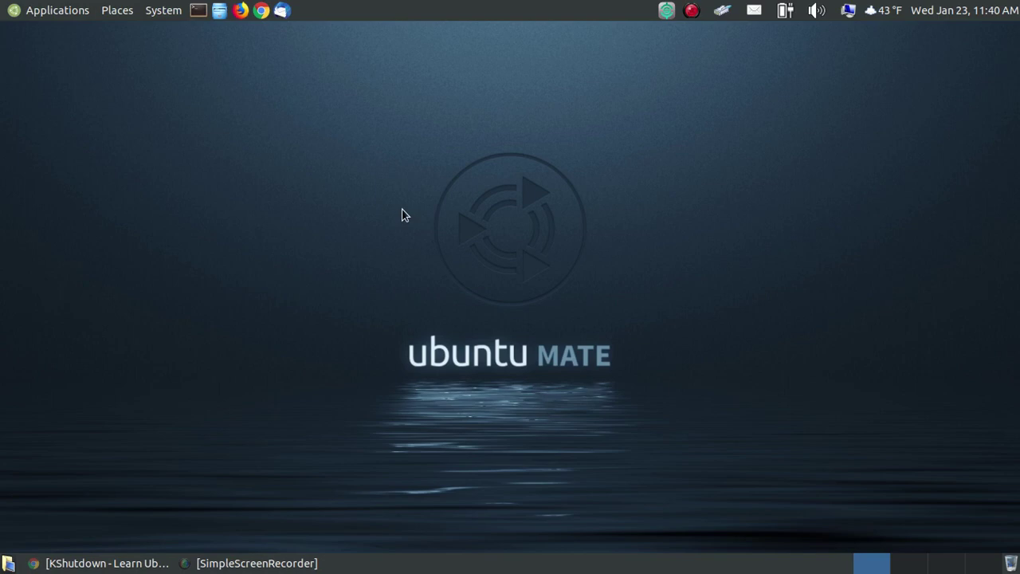
- Launch KShutdown from the Accessories applications and move its window to the middle of the desktop
click(18, 12)
mouse_move(99, 31)
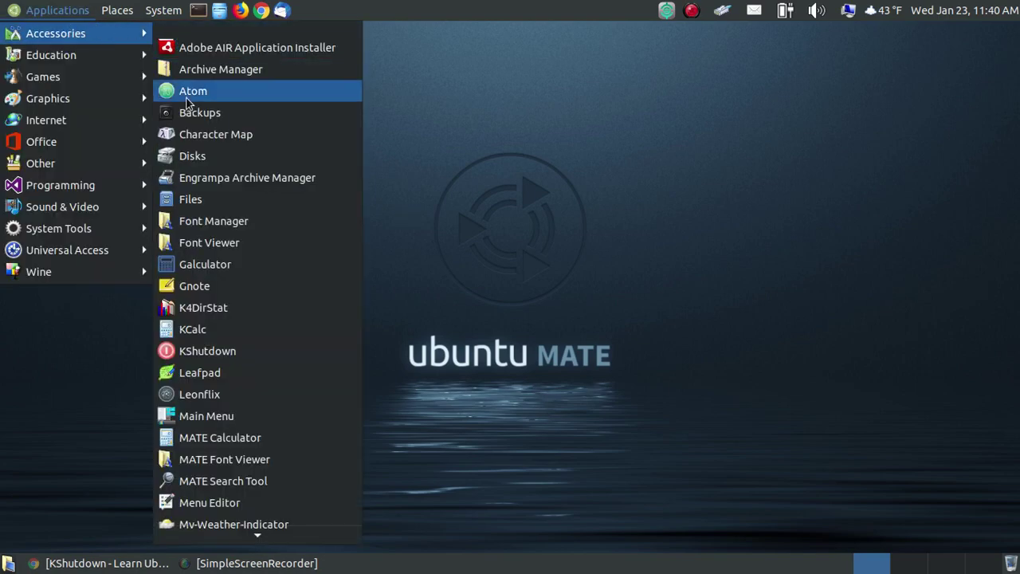
click(248, 350)
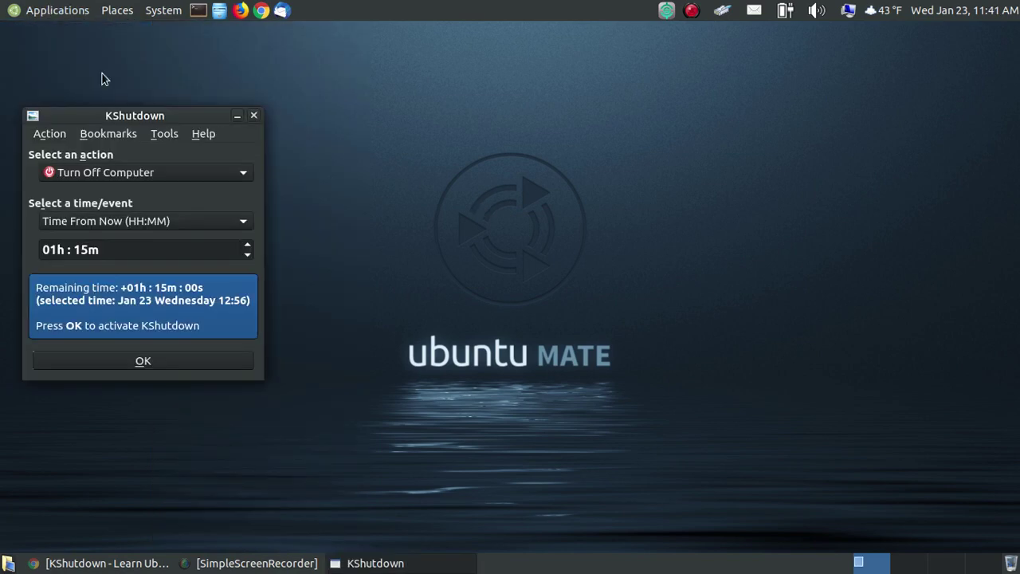
click(56, 13)
mouse_move(62, 33)
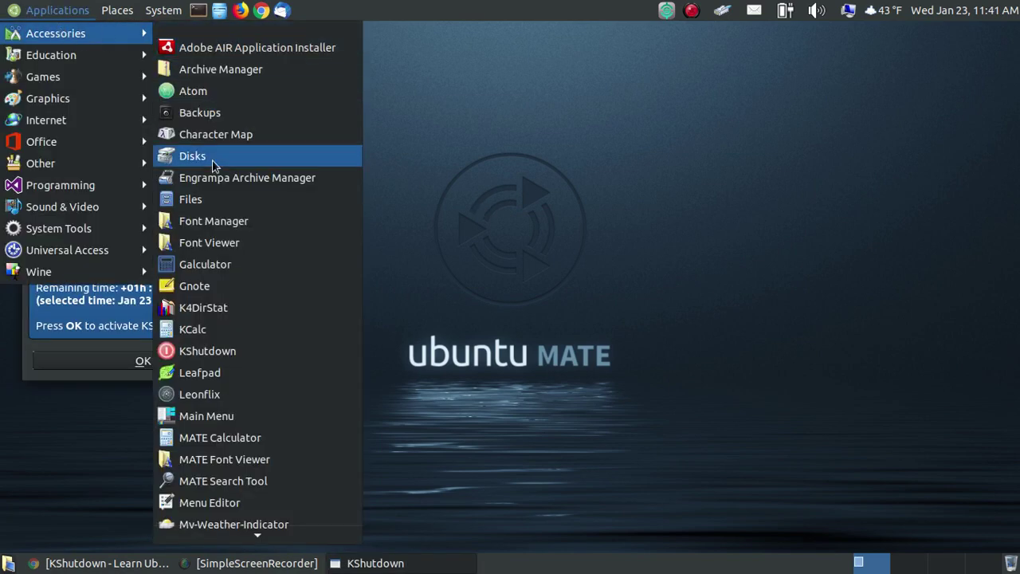
click(235, 349)
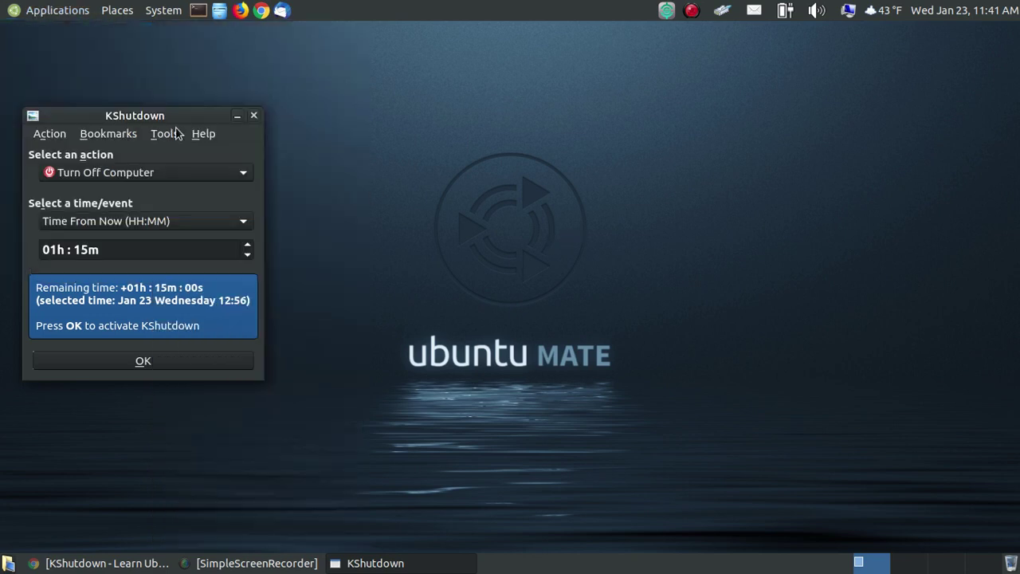
drag(137, 112, 505, 129)
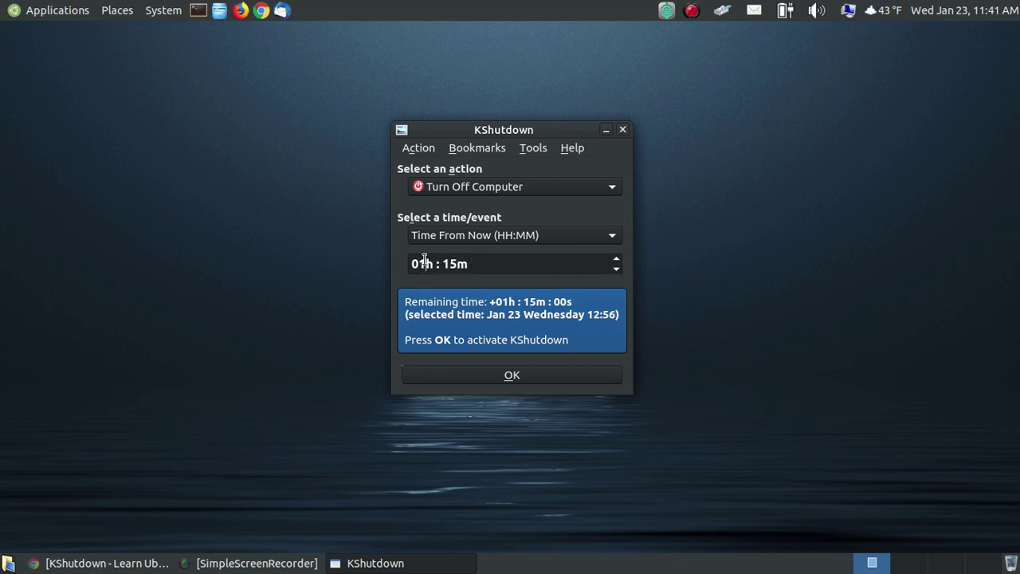
- Set the time-from-now delay to 03h : 00m
drag(417, 263, 425, 263)
text(3h : 00)
- Try stepping the delay's minutes up and back down, and reduce the hours so the delay is 02h : 00m
drag(443, 264, 452, 264)
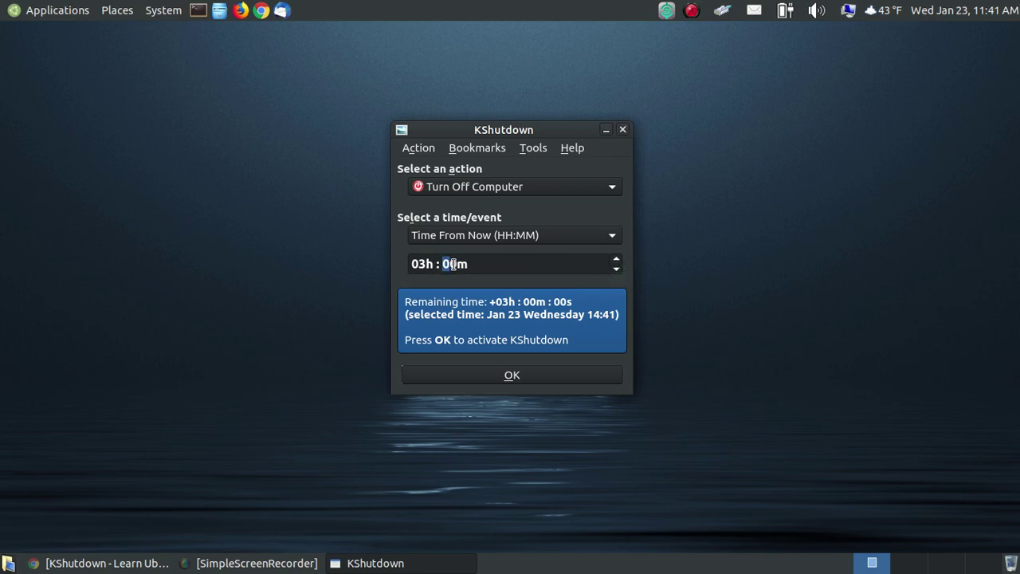
click(618, 260)
click(617, 260)
click(617, 260)
click(618, 260)
click(618, 270)
click(618, 270)
click(617, 271)
click(617, 270)
key(shift+Tab)
click(616, 270)
- Look through the available time/event triggers and the selectable computer actions, keeping the current selections
click(612, 239)
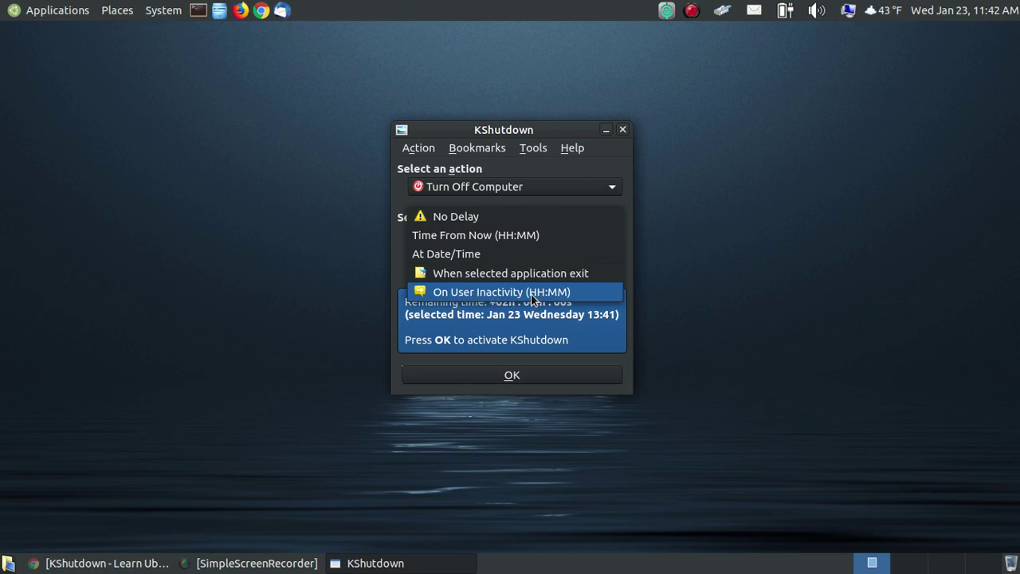
click(539, 197)
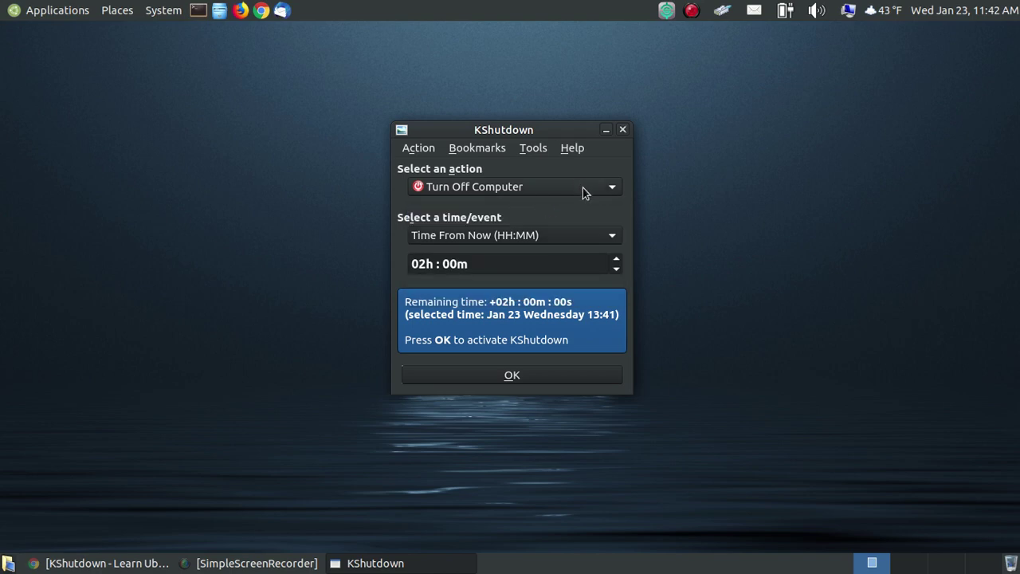
click(583, 187)
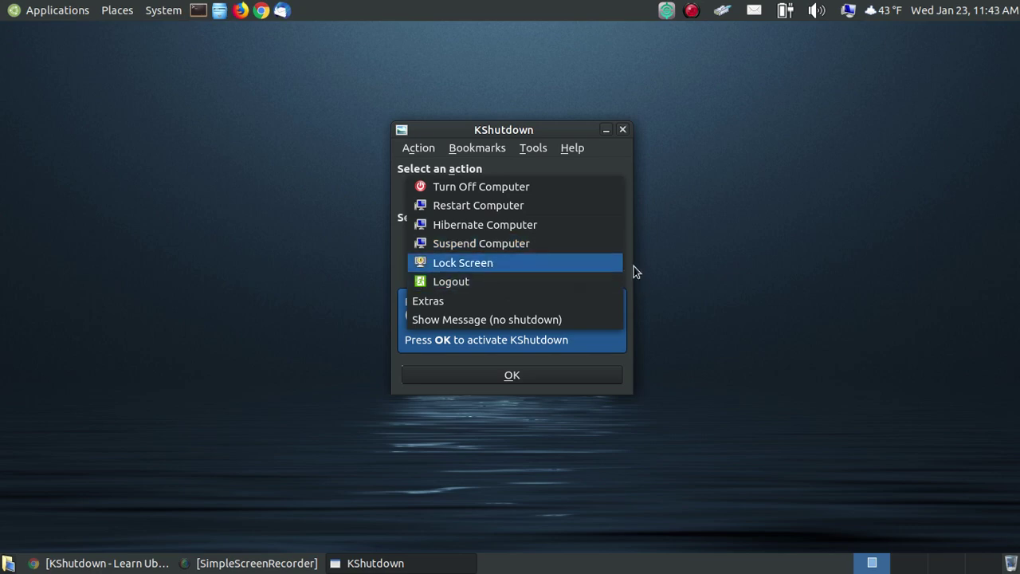
click(616, 176)
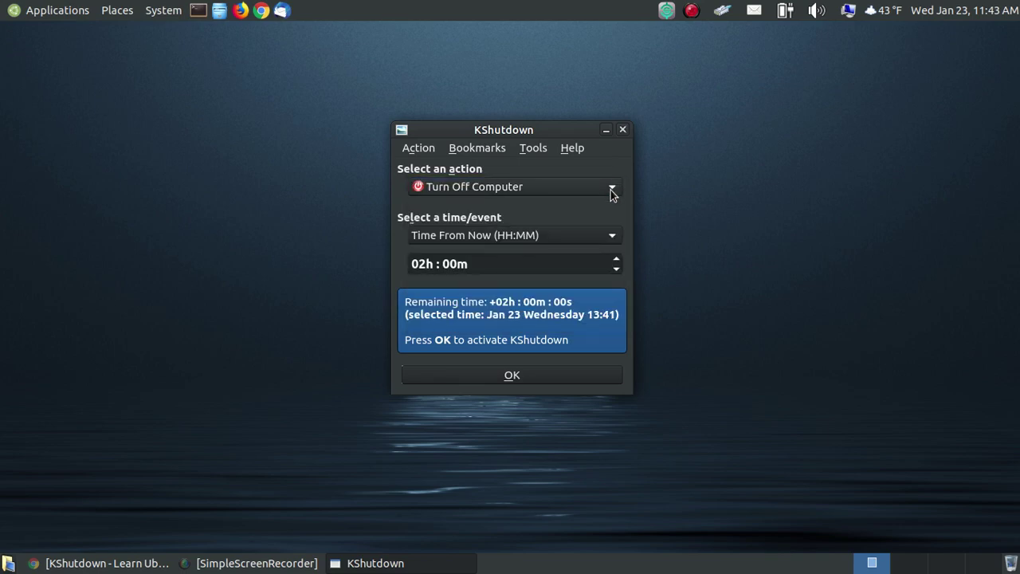
- Look through KShutdown's immediate actions, its bookmark command and its statistics and configuration commands
click(429, 150)
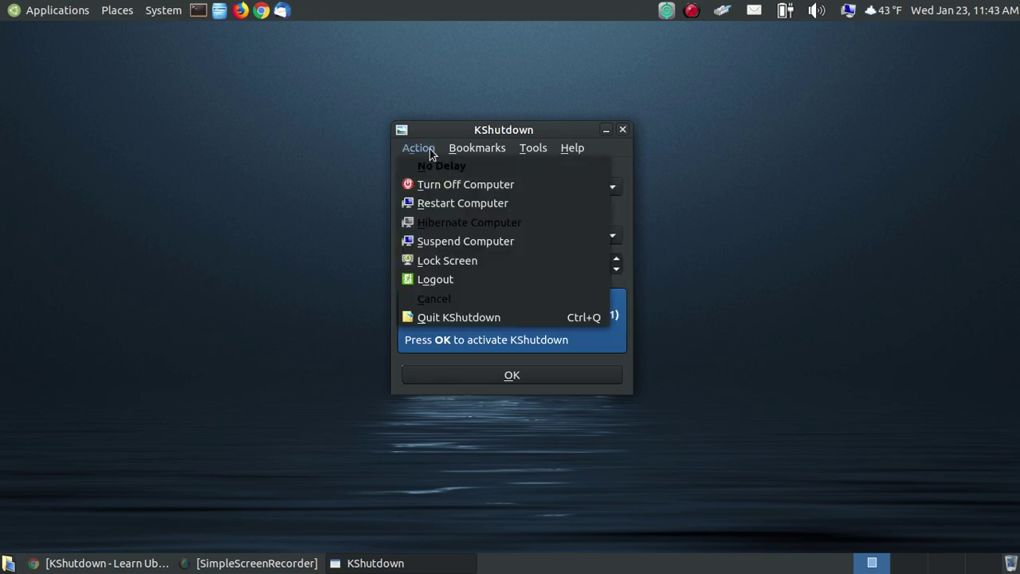
mouse_move(484, 151)
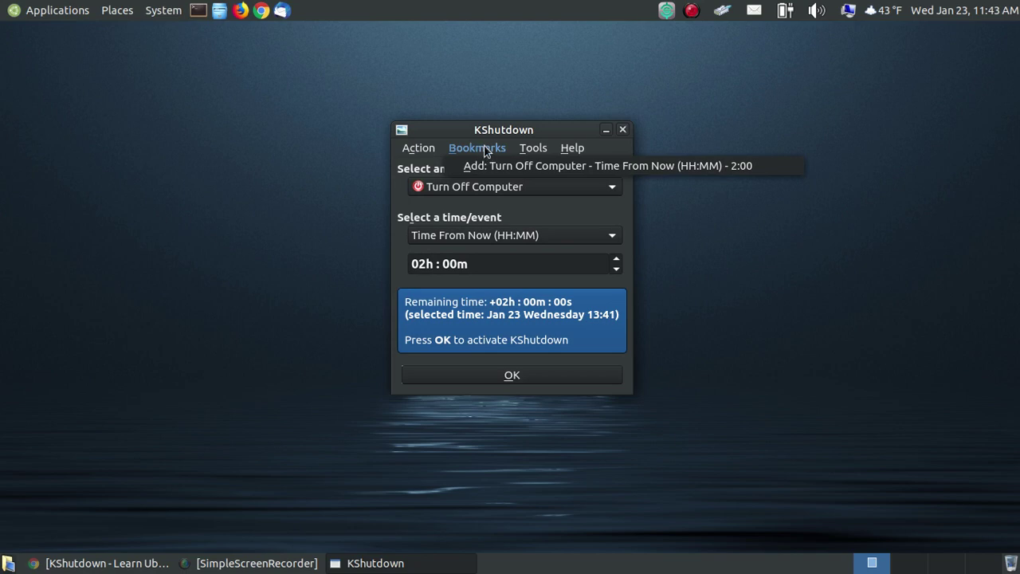
click(483, 134)
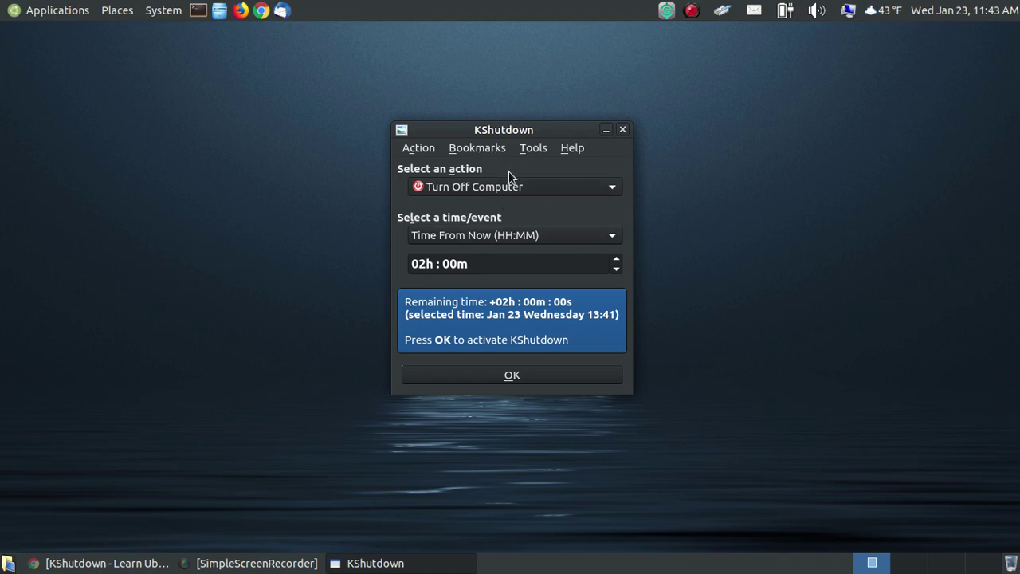
click(542, 151)
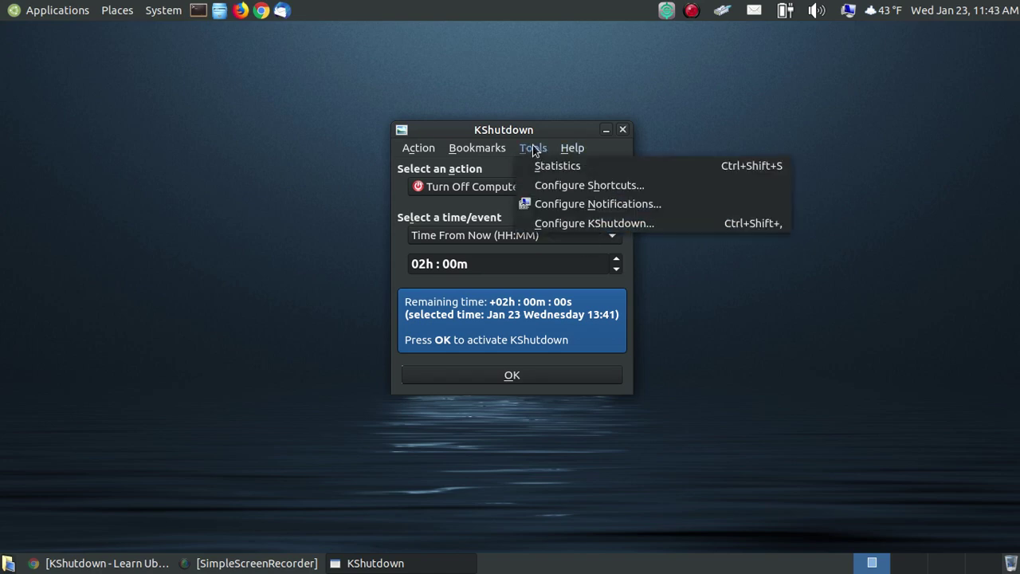
click(569, 146)
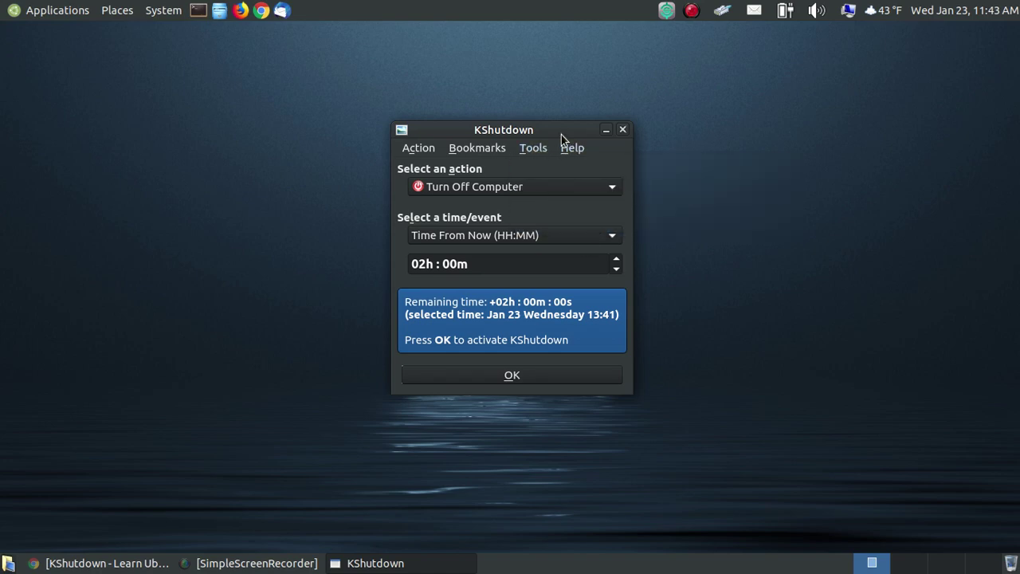
- View the About KShutdown information, including its libraries, author and thanks sections, and close it
click(576, 150)
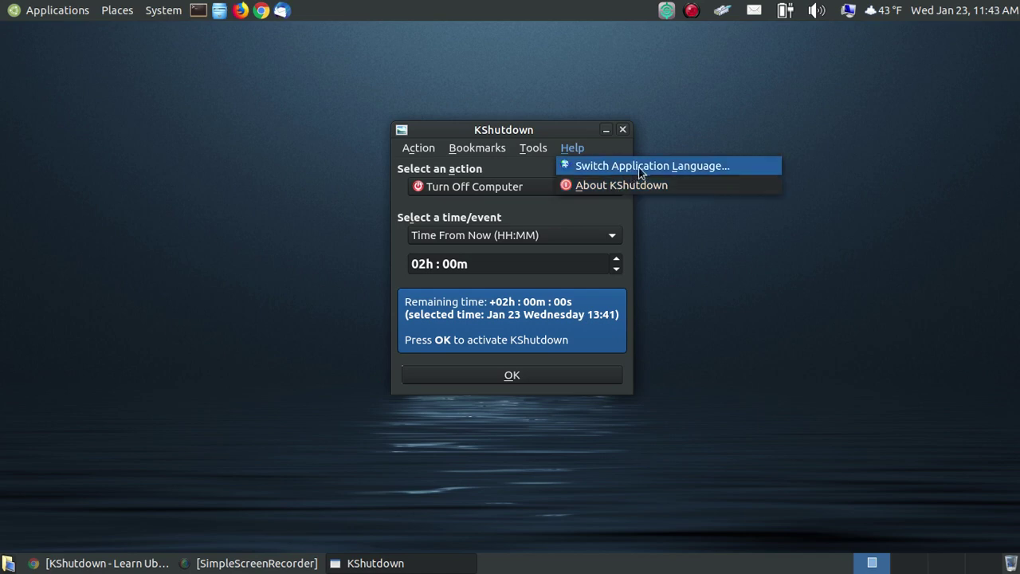
click(626, 186)
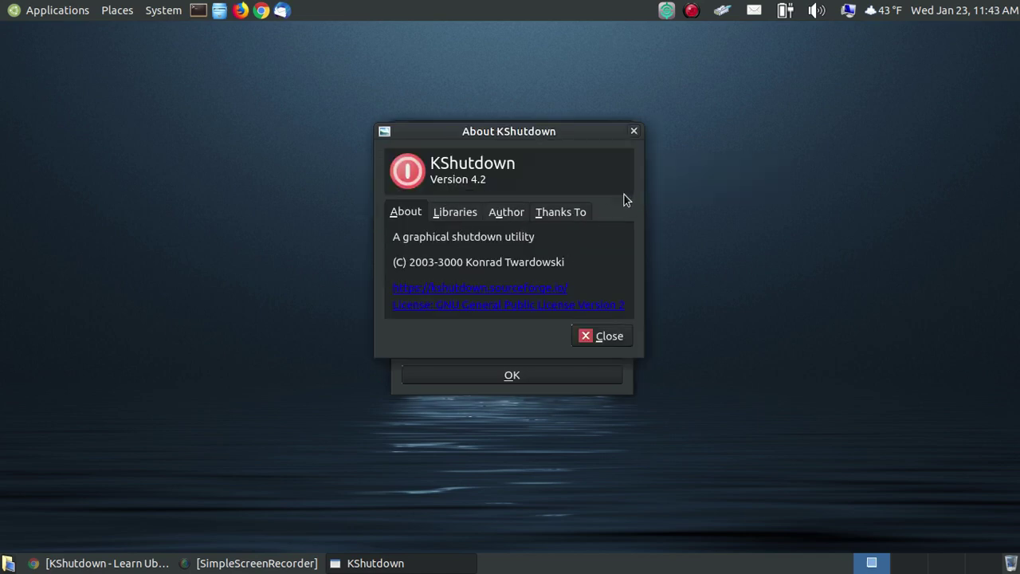
click(462, 218)
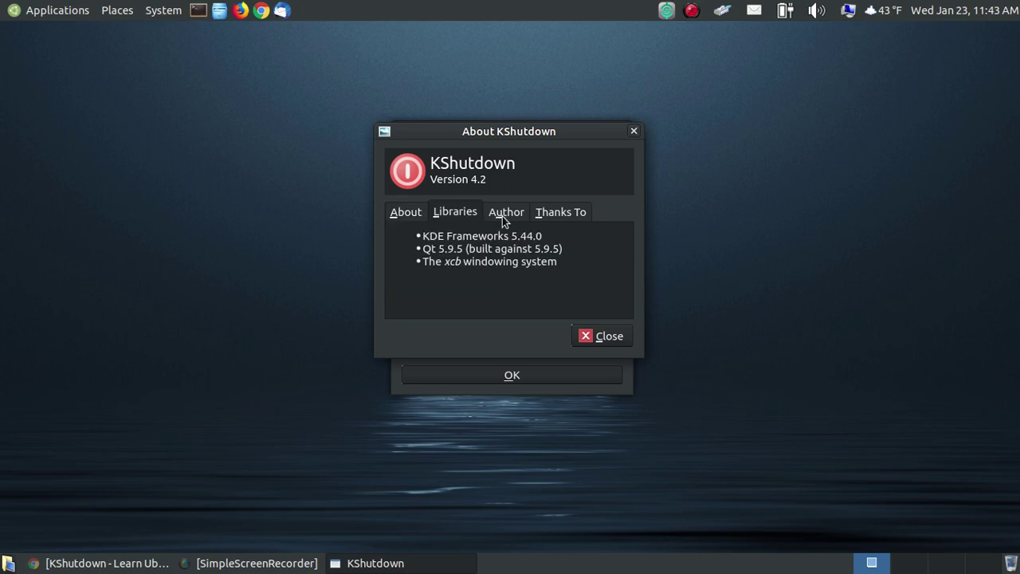
click(504, 214)
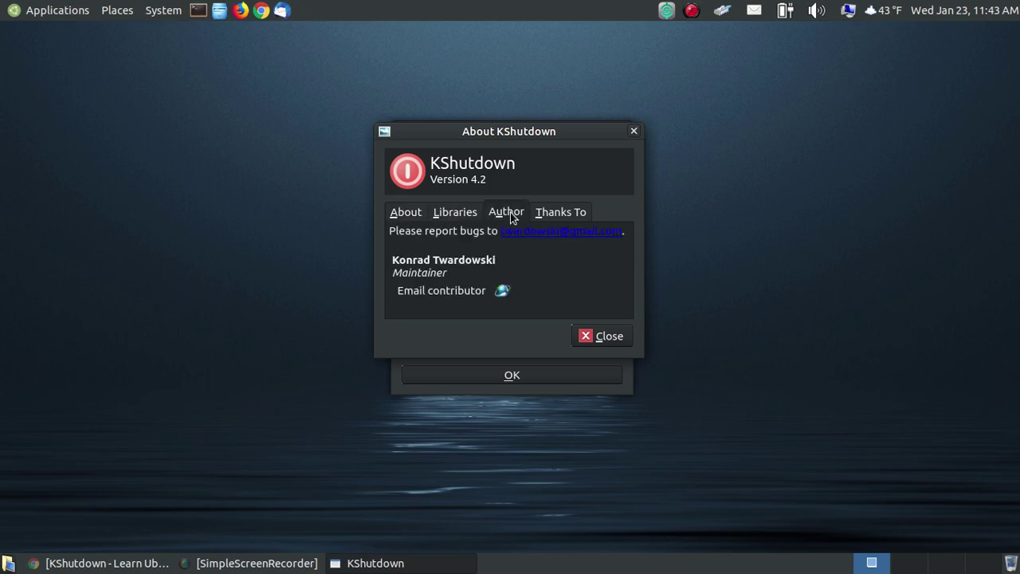
click(564, 213)
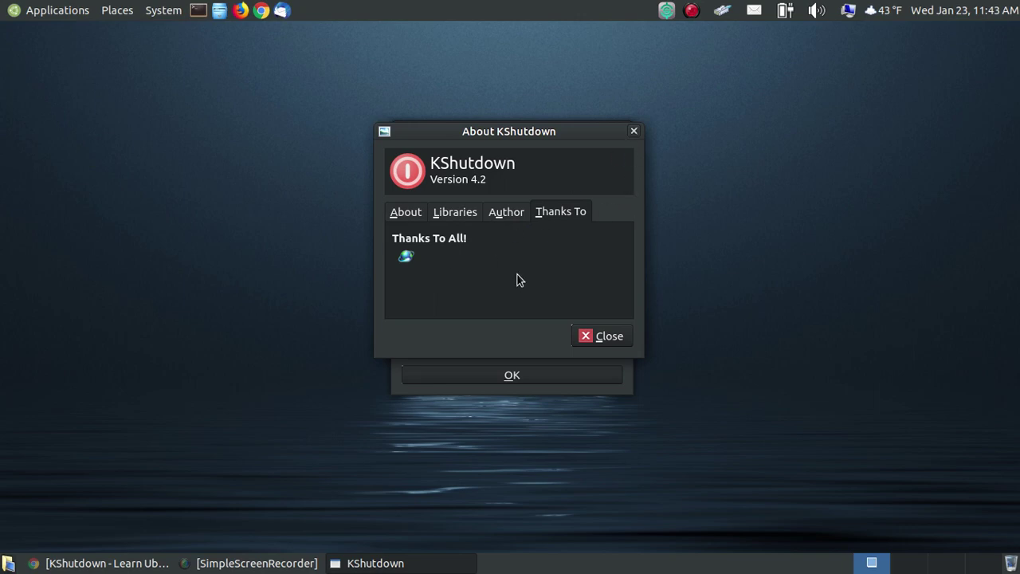
click(600, 338)
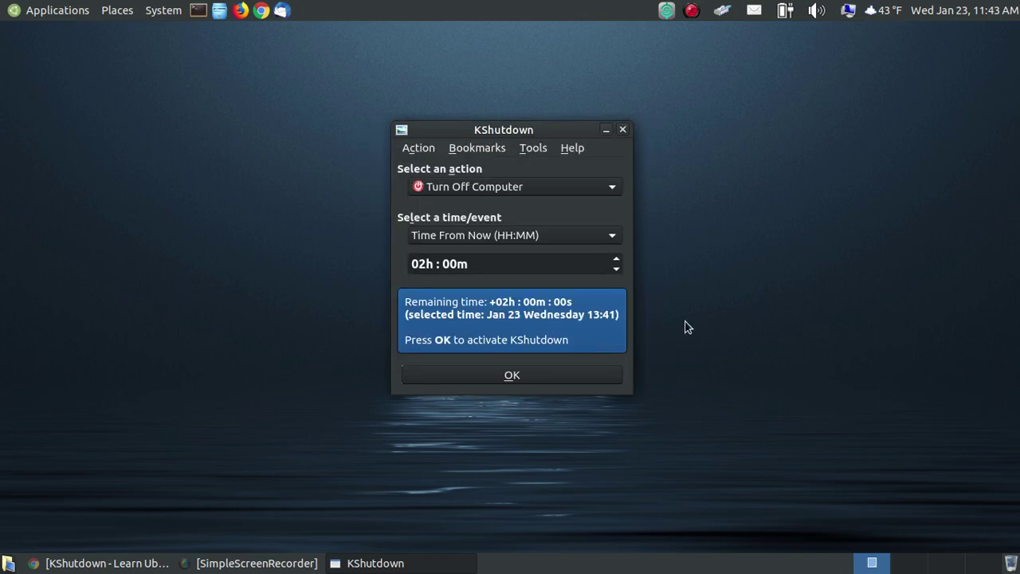
- Activate the scheduled Turn Off Computer action, and minimize and restore the KShutdown window
click(510, 376)
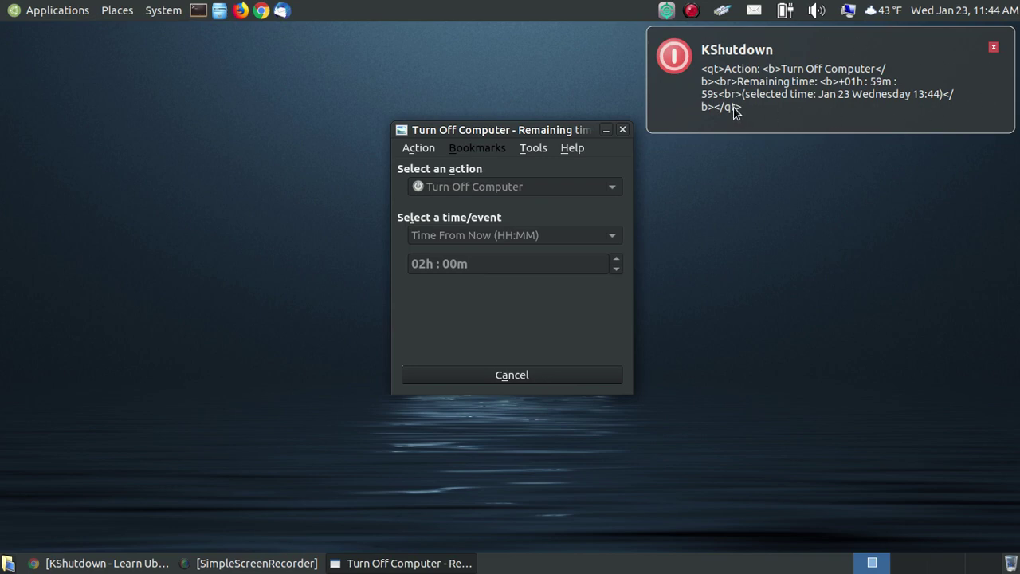
click(607, 130)
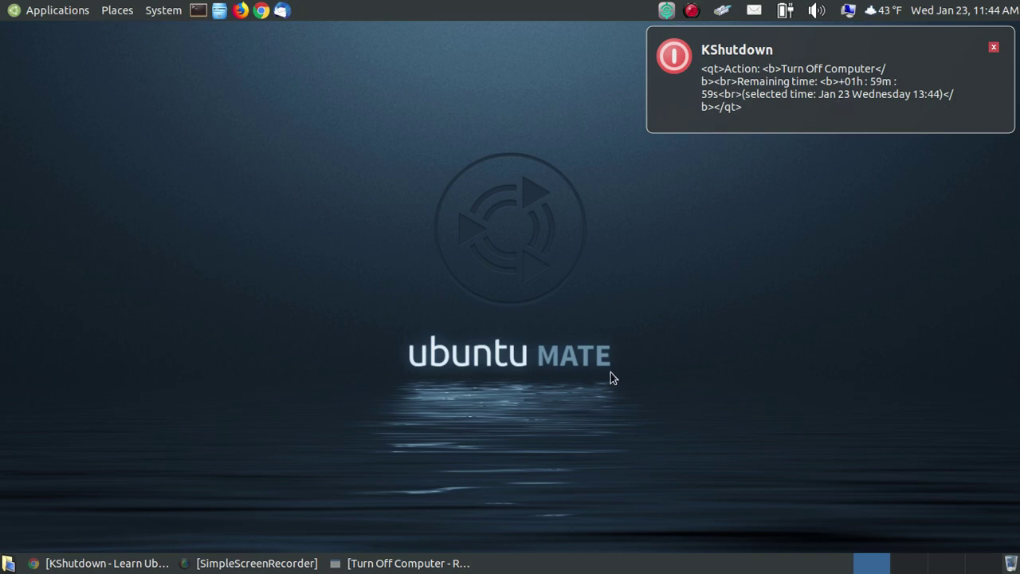
click(463, 564)
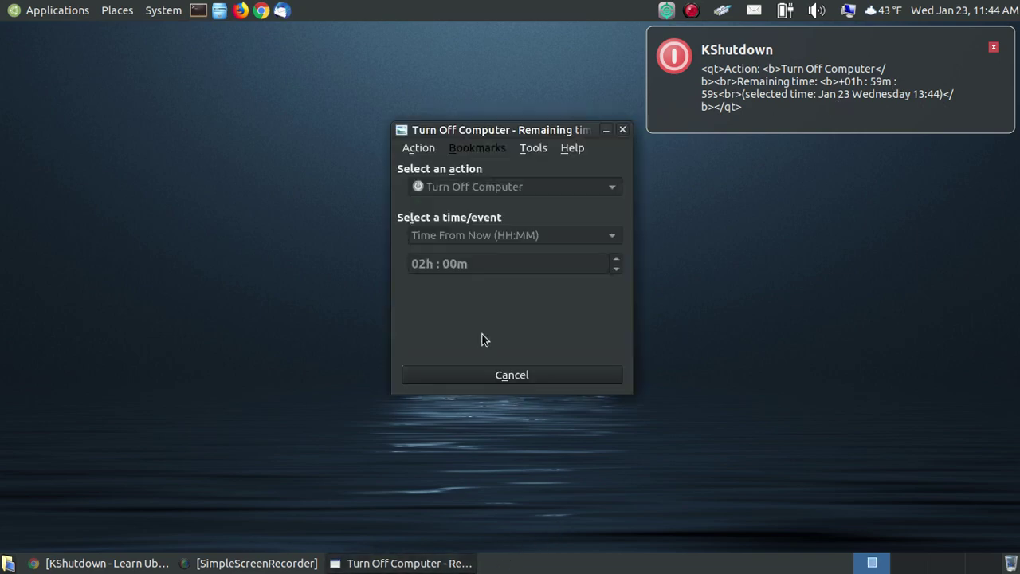
- Cancel the scheduled Turn Off Computer action and close the KShutdown window
click(430, 149)
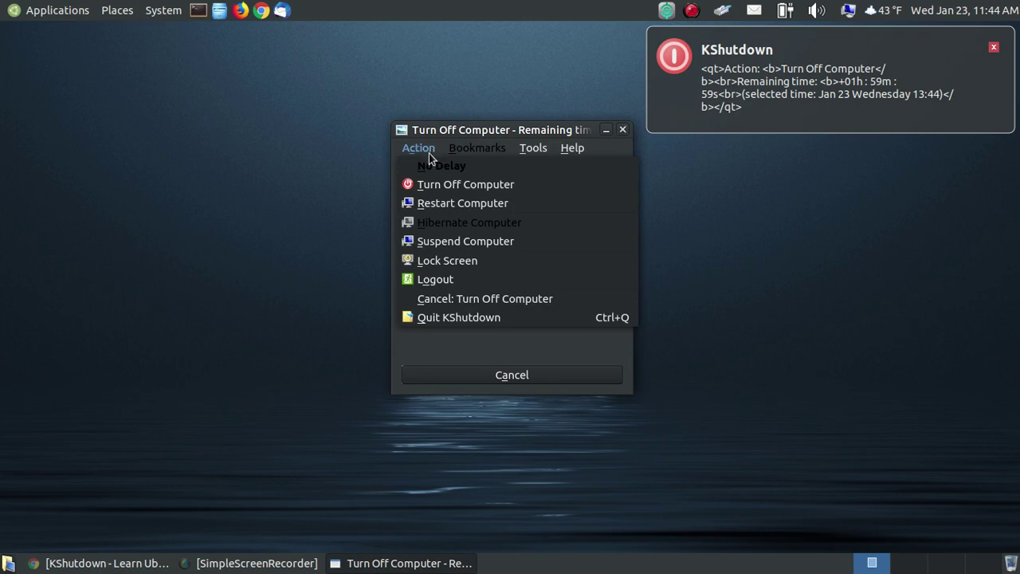
click(522, 300)
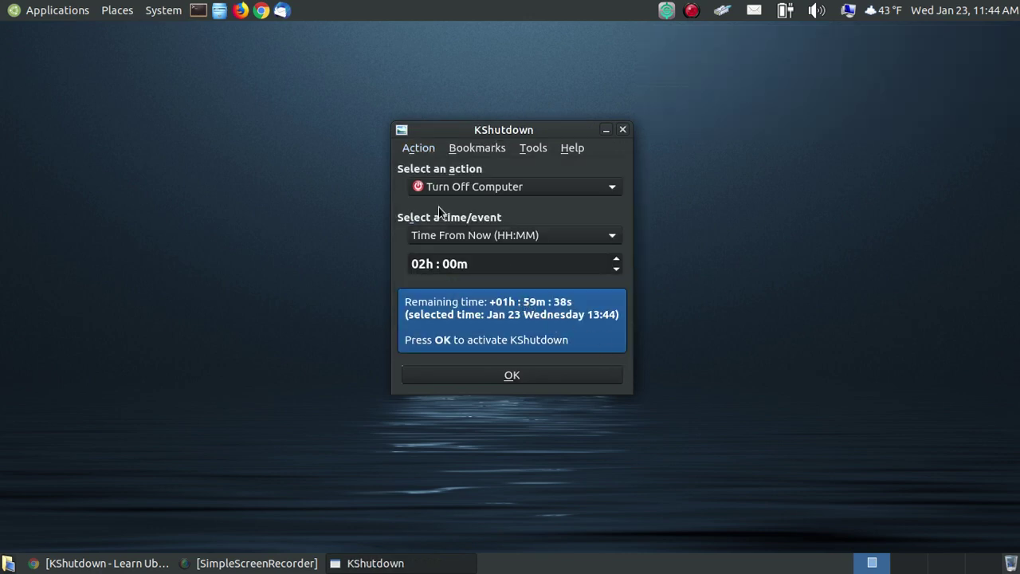
click(623, 131)
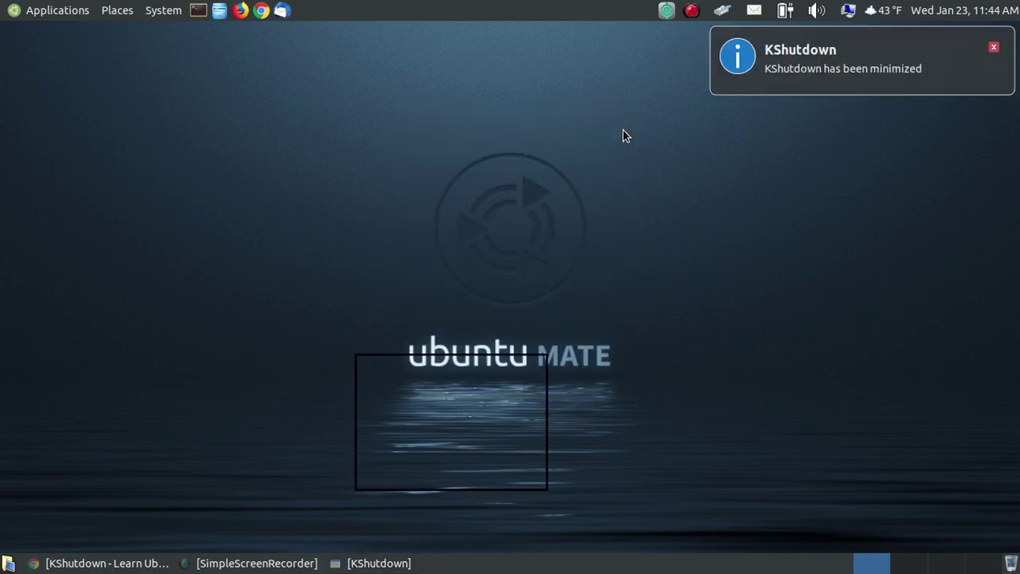